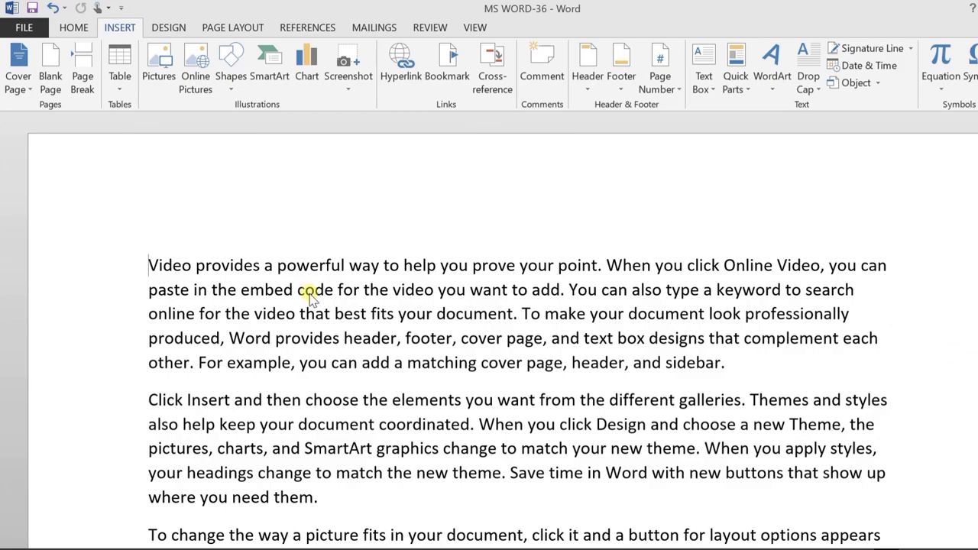
# - Place the insertion point before 'To change the way a picture fits'
pyautogui.scroll(-1, 359, 251)
pyautogui.scroll(-3, 358, 253)
pyautogui.scroll(-3, 358, 256)
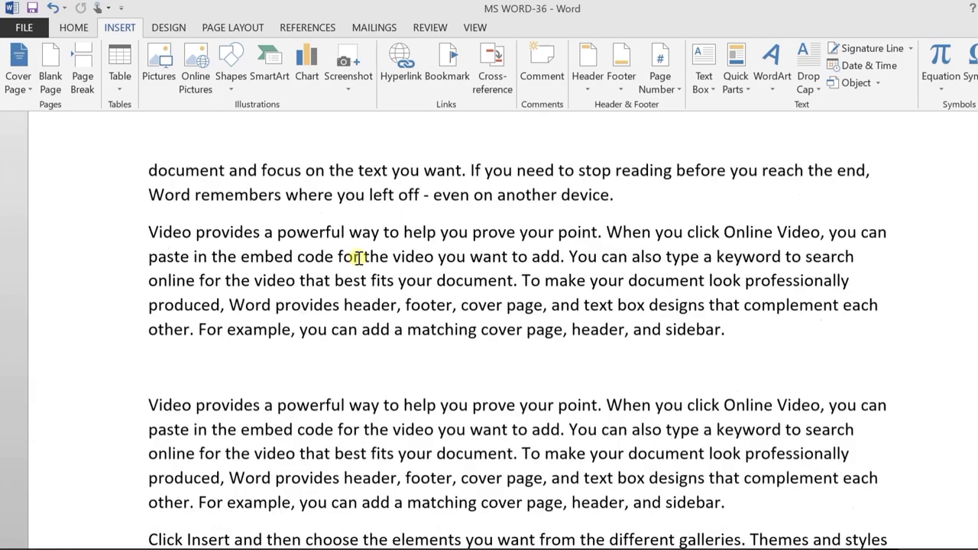
pyautogui.scroll(-3, 359, 260)
pyautogui.scroll(-2, 361, 262)
pyautogui.scroll(1, 364, 266)
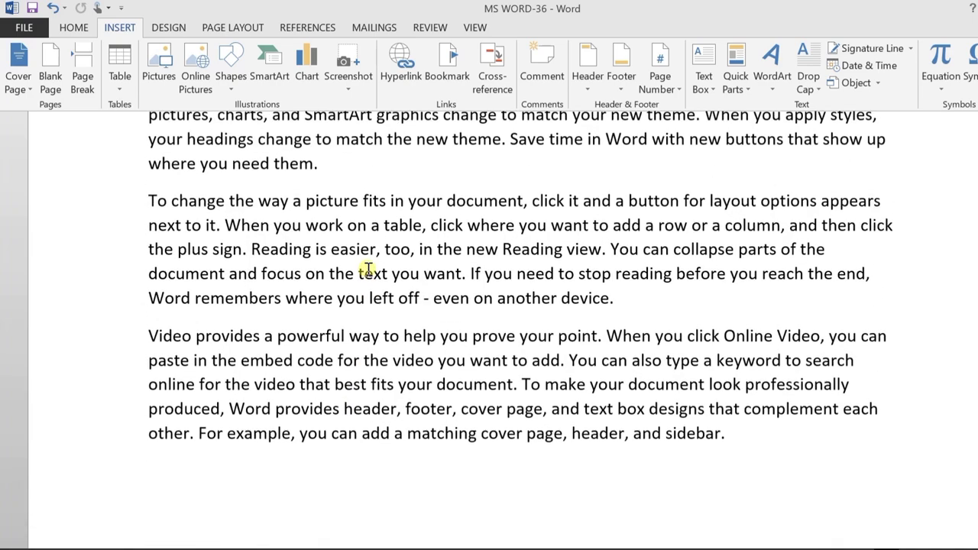
pyautogui.scroll(2, 368, 269)
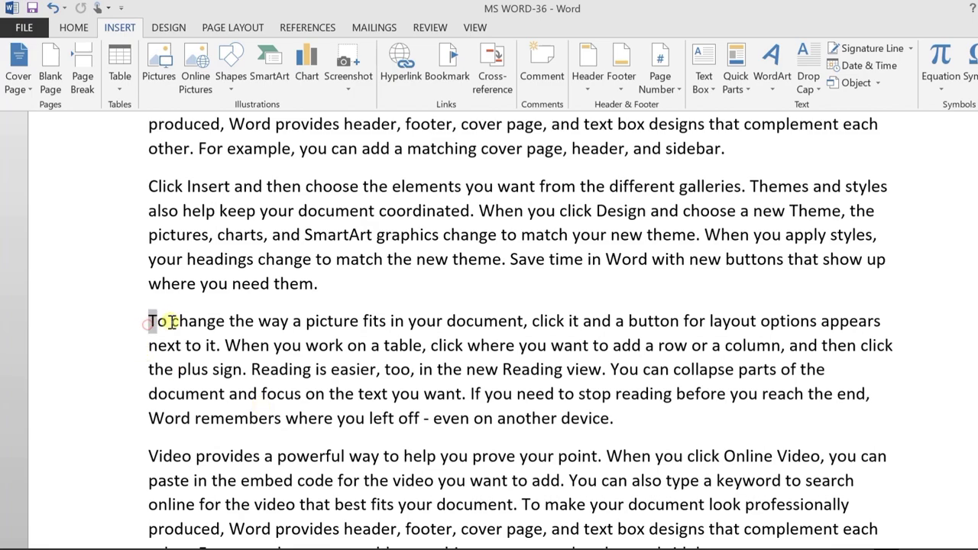
pyautogui.moveTo(171, 320); pyautogui.dragTo(311, 369)
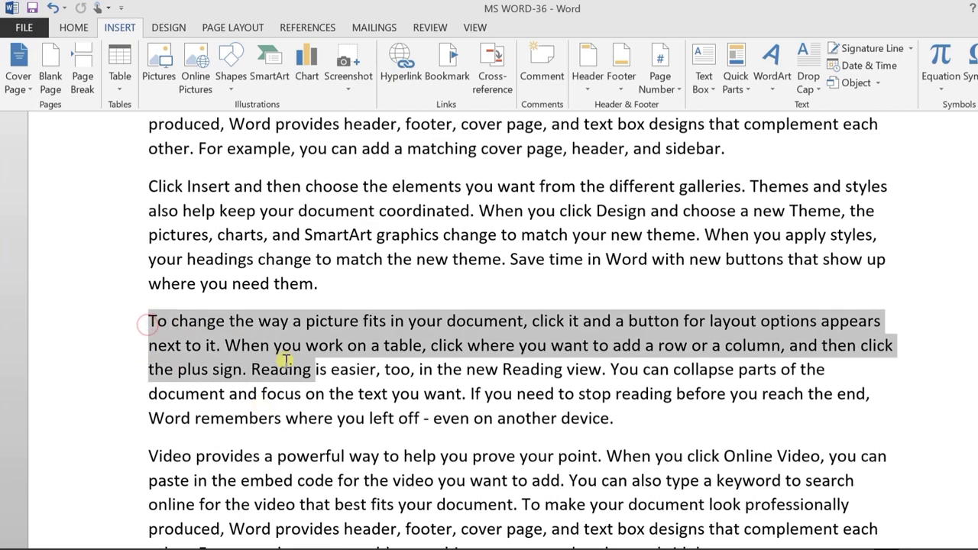
pyautogui.click(162, 323)
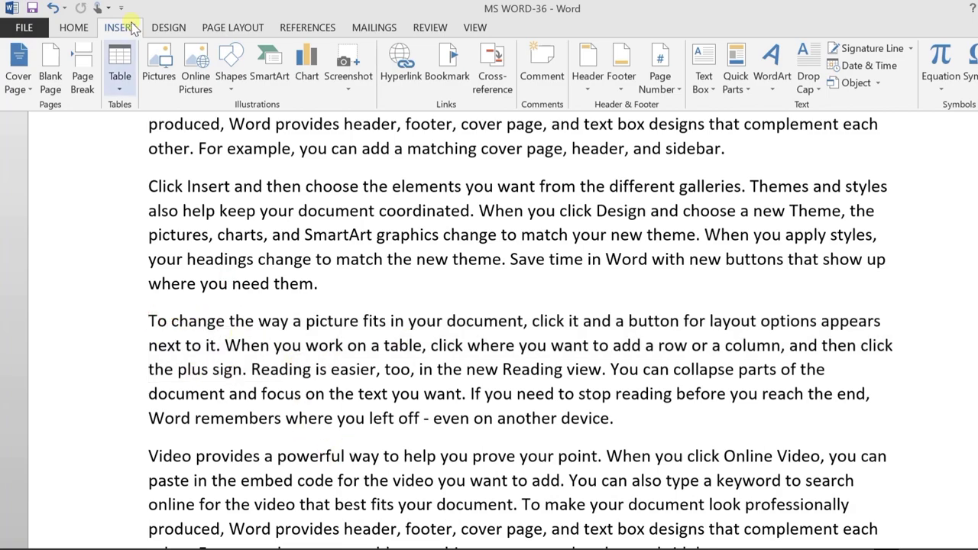
# - Add a bookmark named LUCKY1 at that spot
pyautogui.click(447, 76)
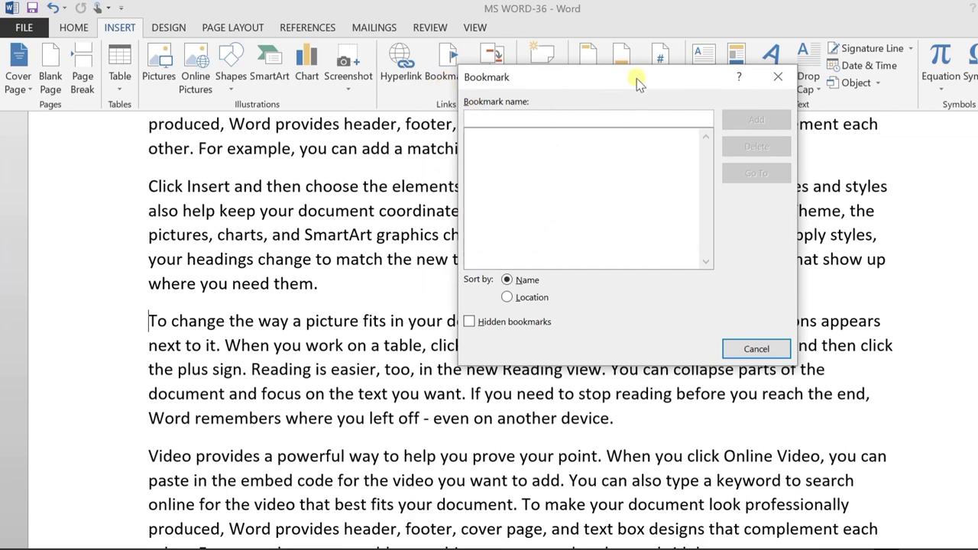
pyautogui.moveTo(636, 82); pyautogui.dragTo(585, 149)
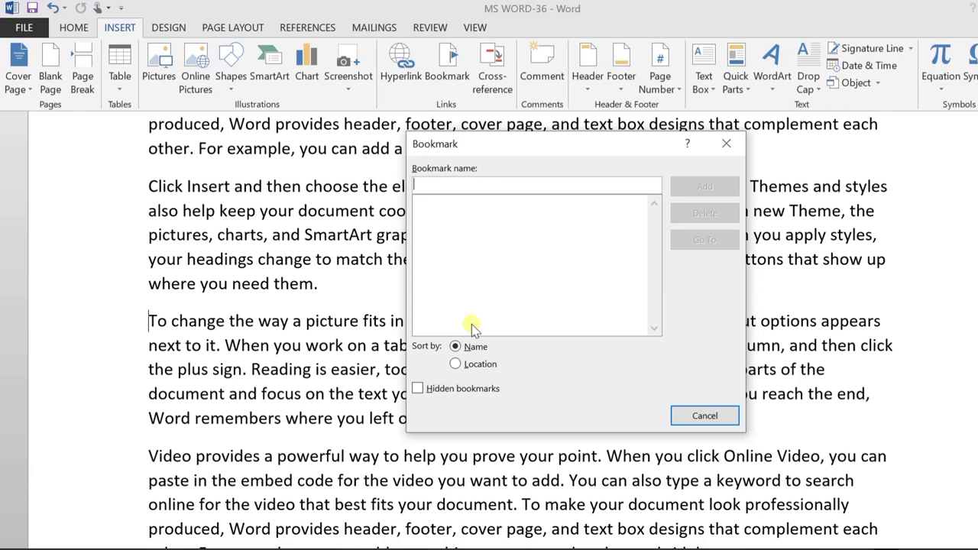
pyautogui.write('LUCK')
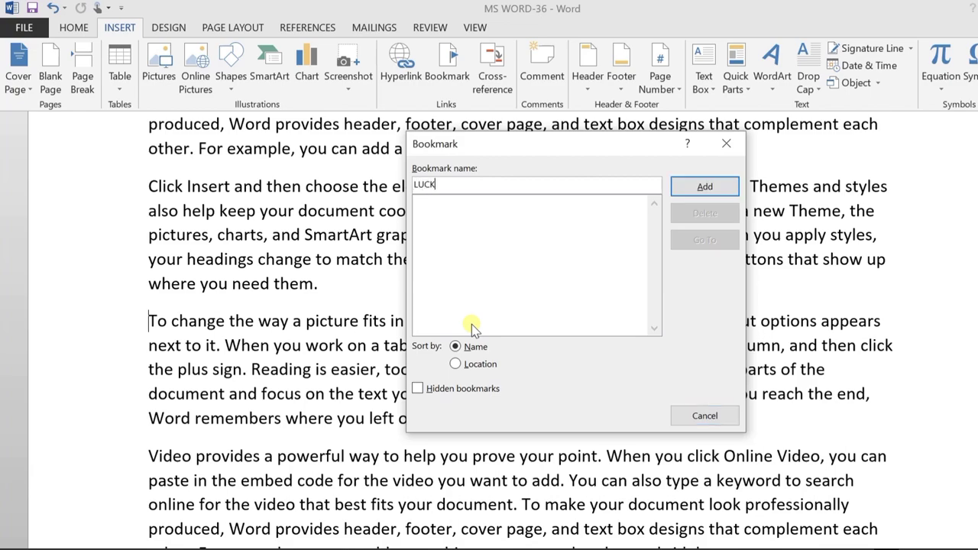
pyautogui.write('Y1')
pyautogui.click(717, 195)
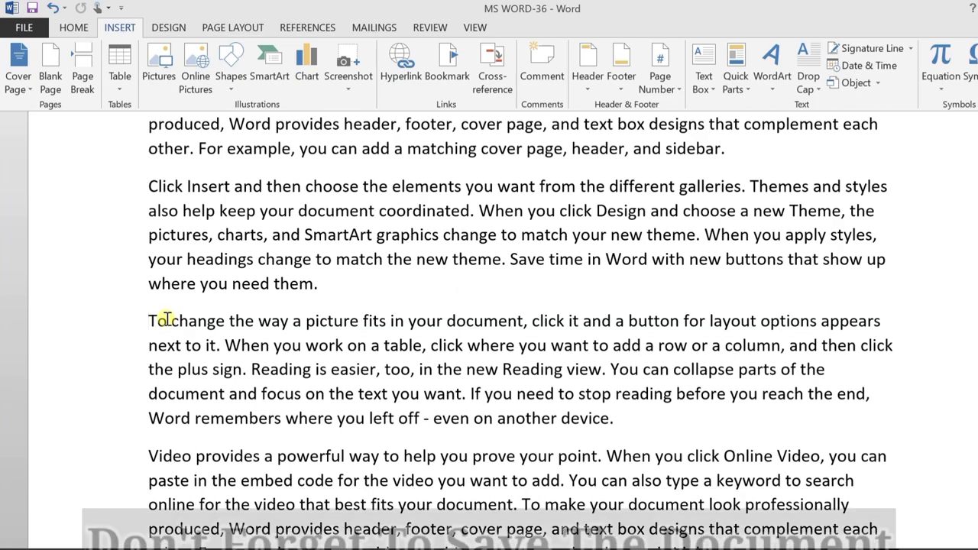
pyautogui.scroll(-1, 166, 319)
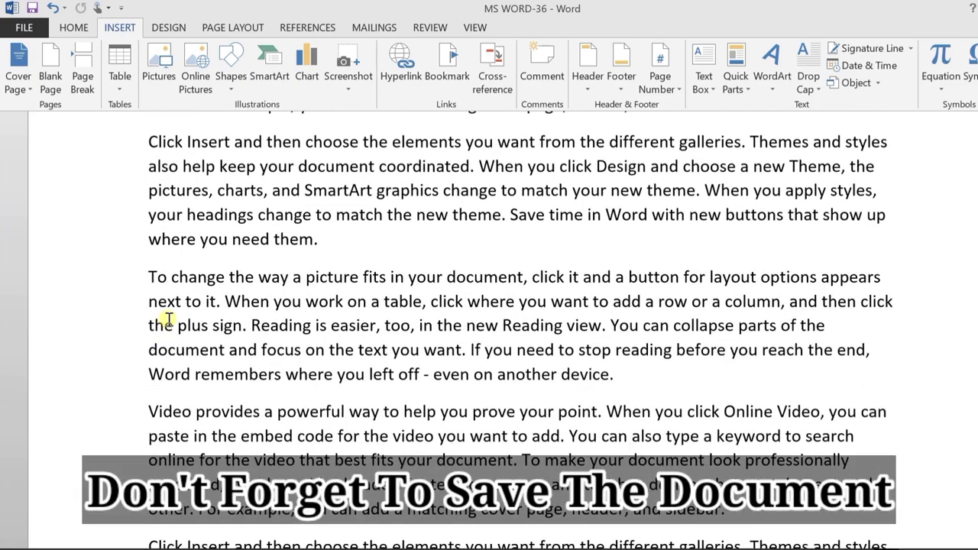
pyautogui.scroll(2, 166, 320)
pyautogui.scroll(2, 160, 376)
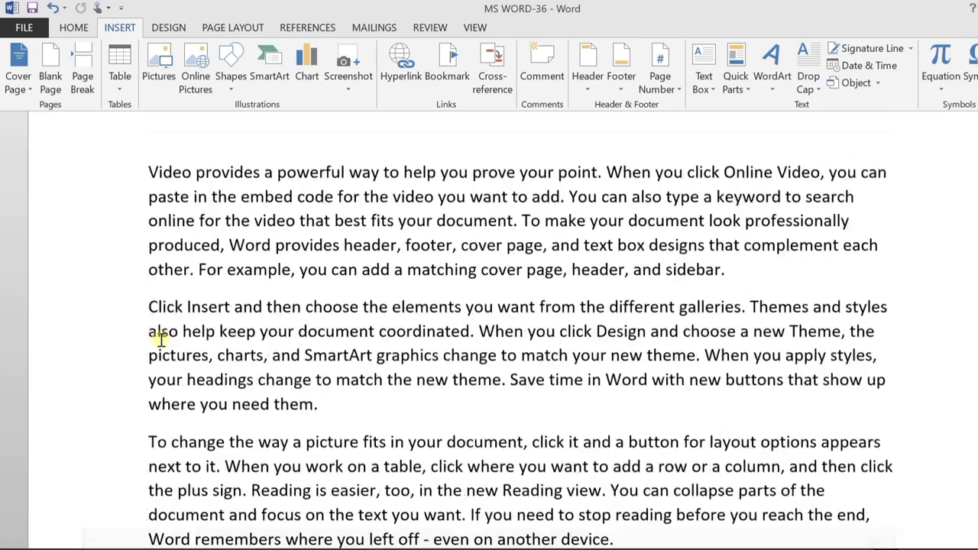
pyautogui.scroll(2, 158, 338)
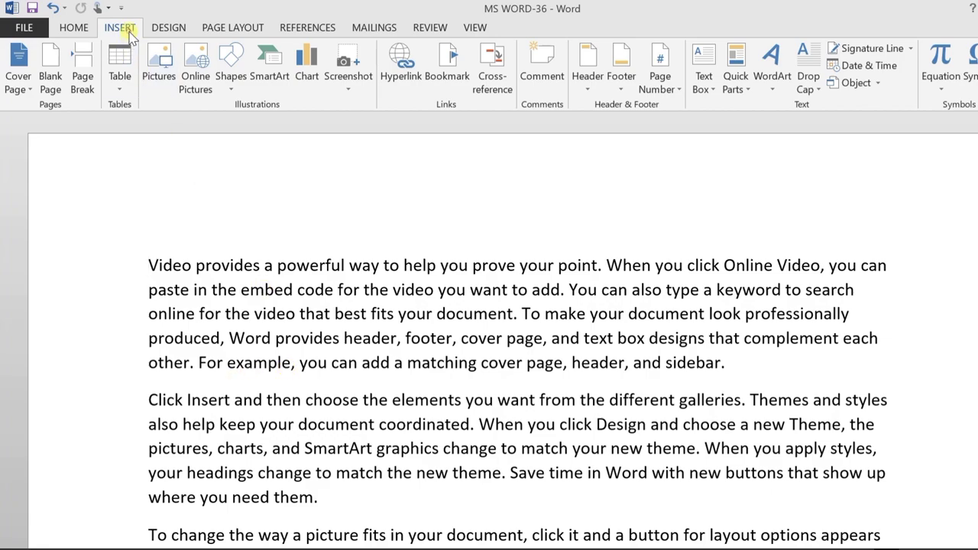
pyautogui.click(441, 88)
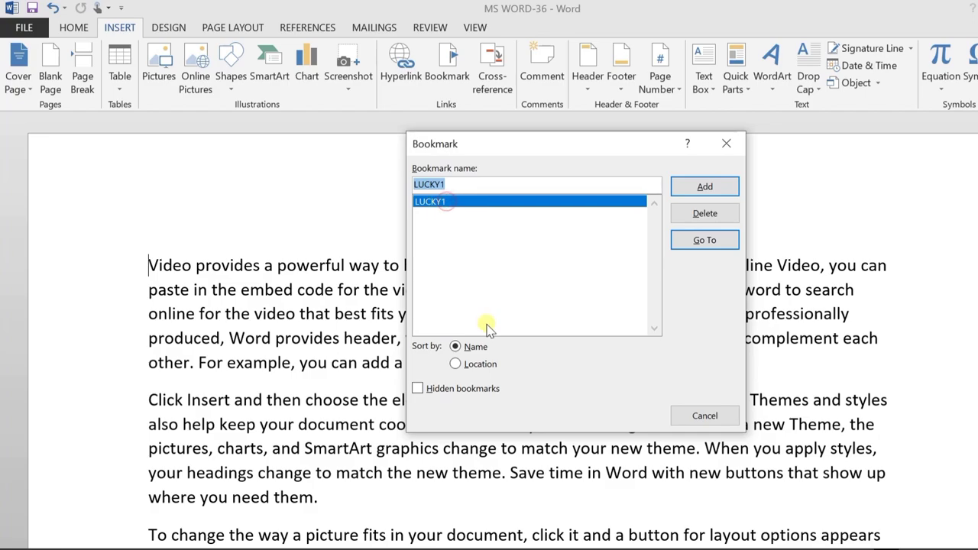
pyautogui.click(703, 248)
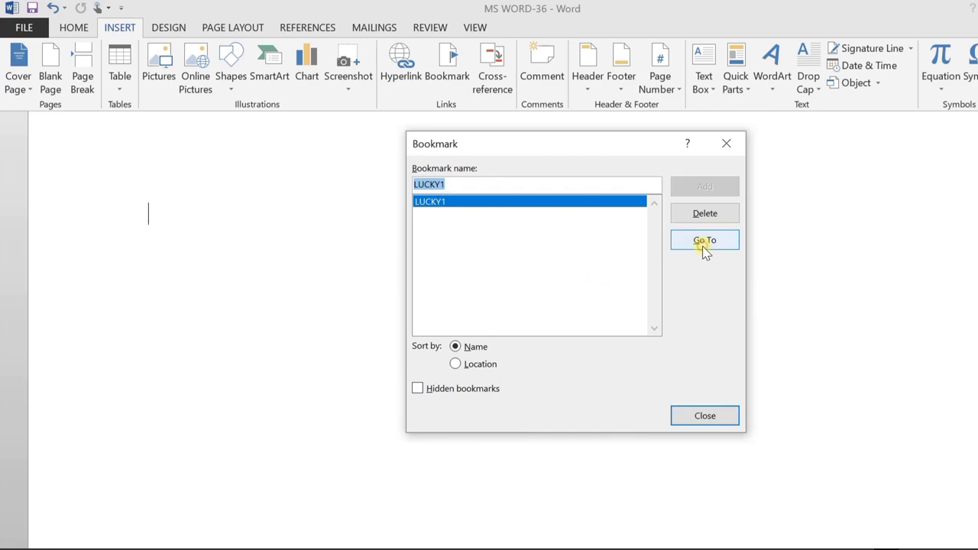
pyautogui.click(711, 418)
pyautogui.click(153, 205)
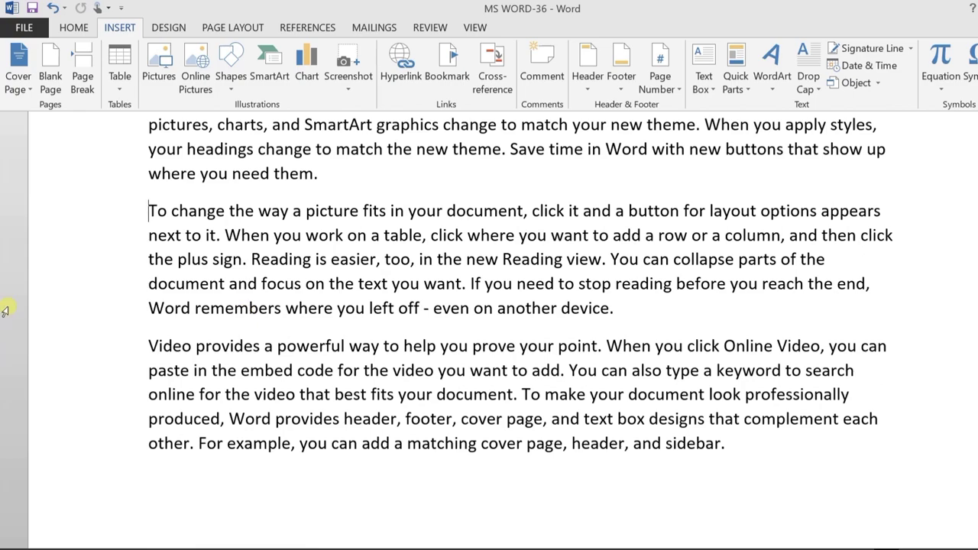
pyautogui.click(455, 79)
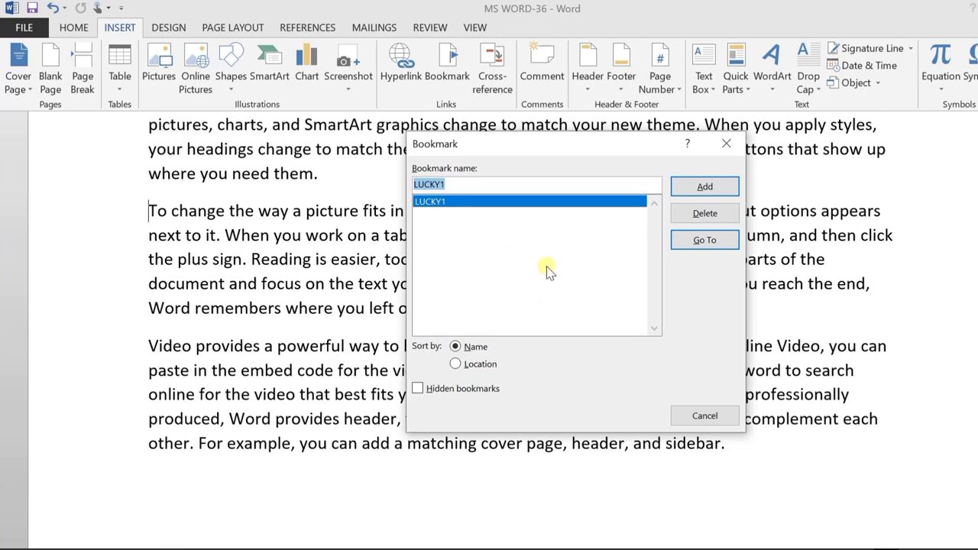
pyautogui.click(704, 415)
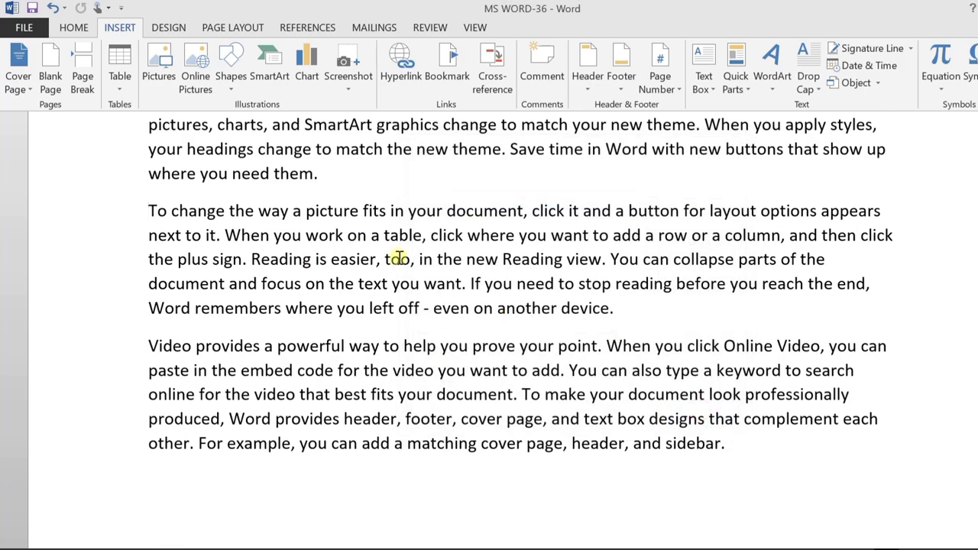
pyautogui.scroll(-4, 397, 260)
pyautogui.scroll(-6, 397, 260)
pyautogui.scroll(-4, 397, 260)
pyautogui.scroll(-5, 397, 260)
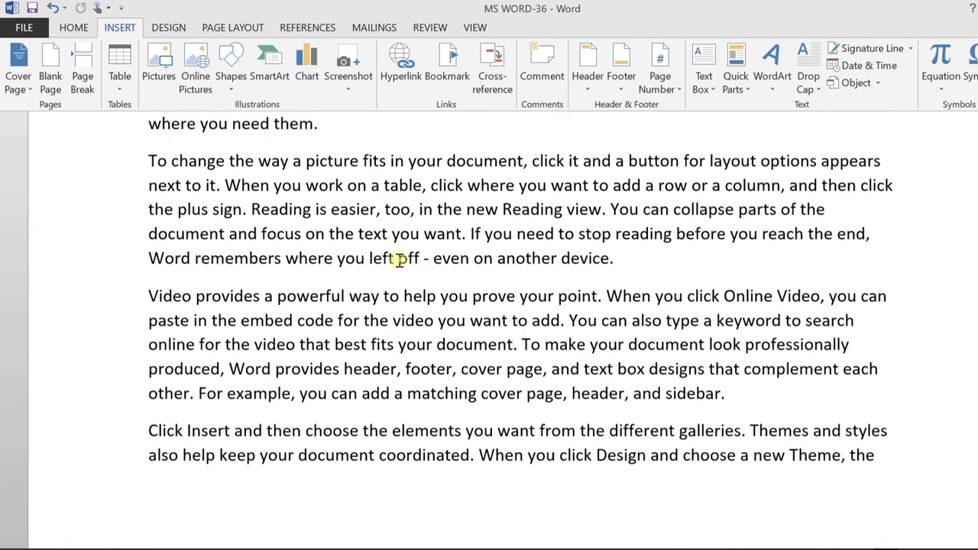
pyautogui.scroll(-4, 397, 260)
pyautogui.scroll(3, 382, 260)
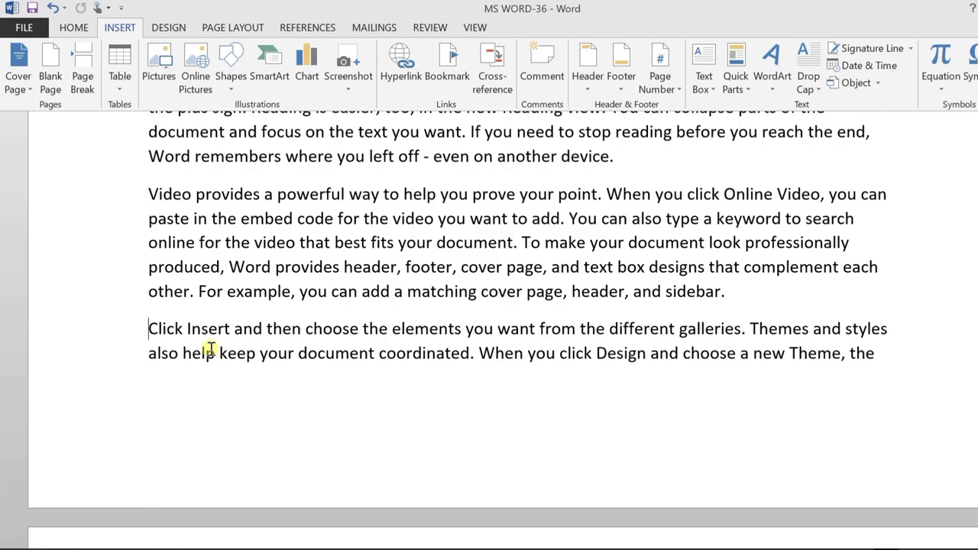
# - Add a bookmark named LUCKY2 before the 'Click Insert' paragraph
pyautogui.click(447, 65)
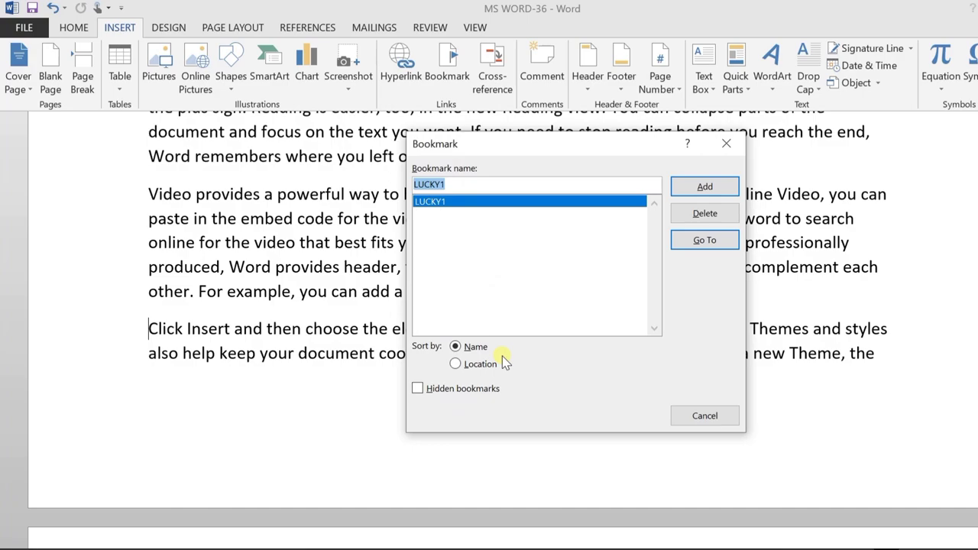
pyautogui.write('L')
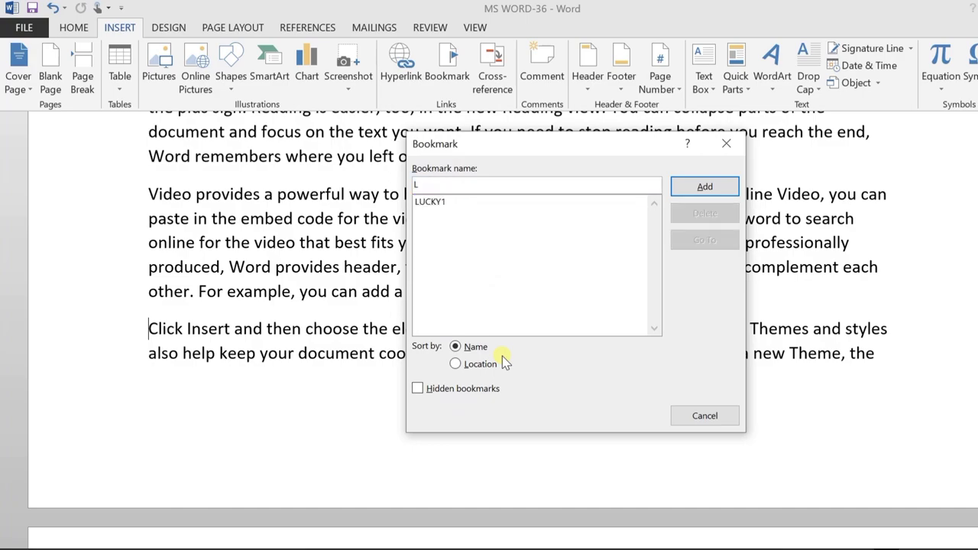
pyautogui.write('UCKY')
pyautogui.write('2')
pyautogui.click(677, 192)
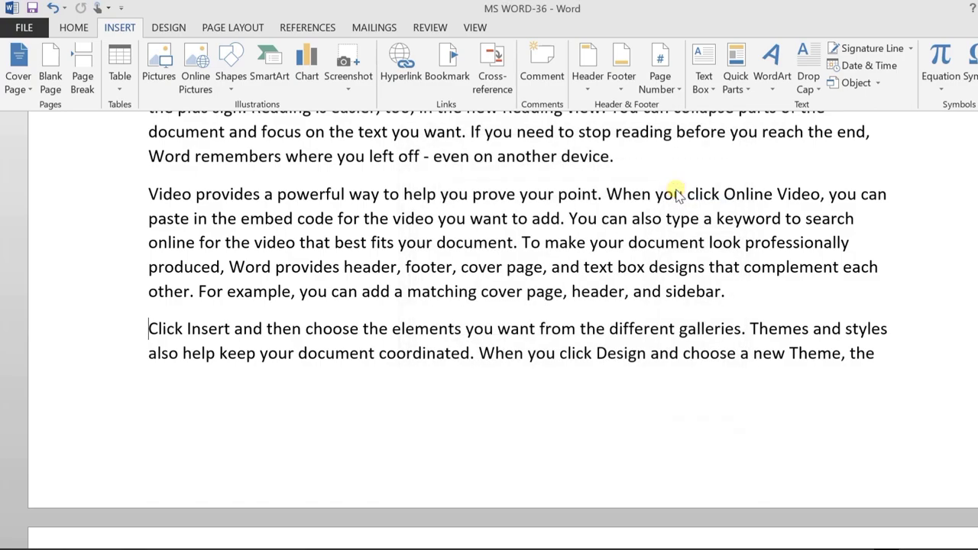
pyautogui.scroll(2, 601, 253)
pyautogui.scroll(5, 601, 252)
pyautogui.scroll(5, 602, 253)
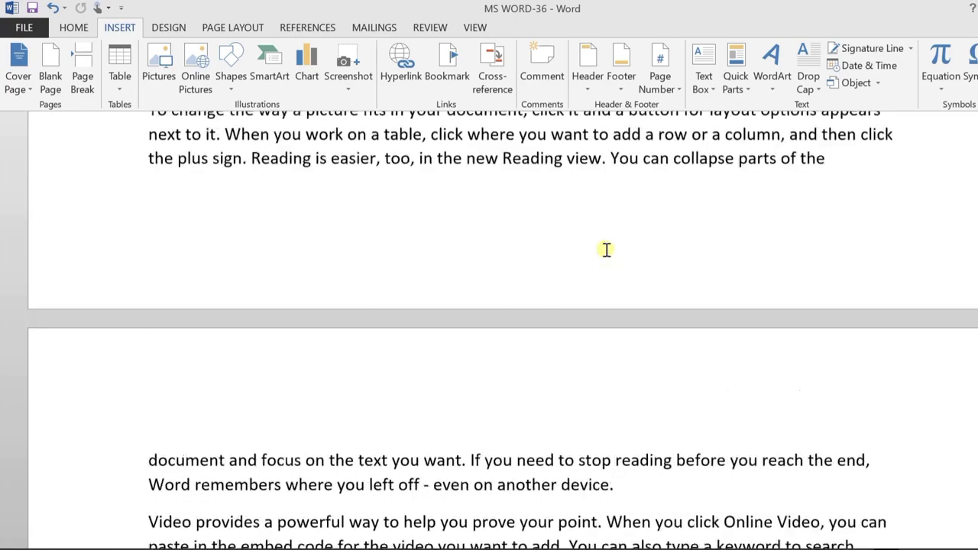
pyautogui.scroll(5, 601, 253)
pyautogui.scroll(4, 601, 256)
# - Go To the LUCKY2 bookmark from the Bookmark dialog, then close the dialog
pyautogui.click(265, 291)
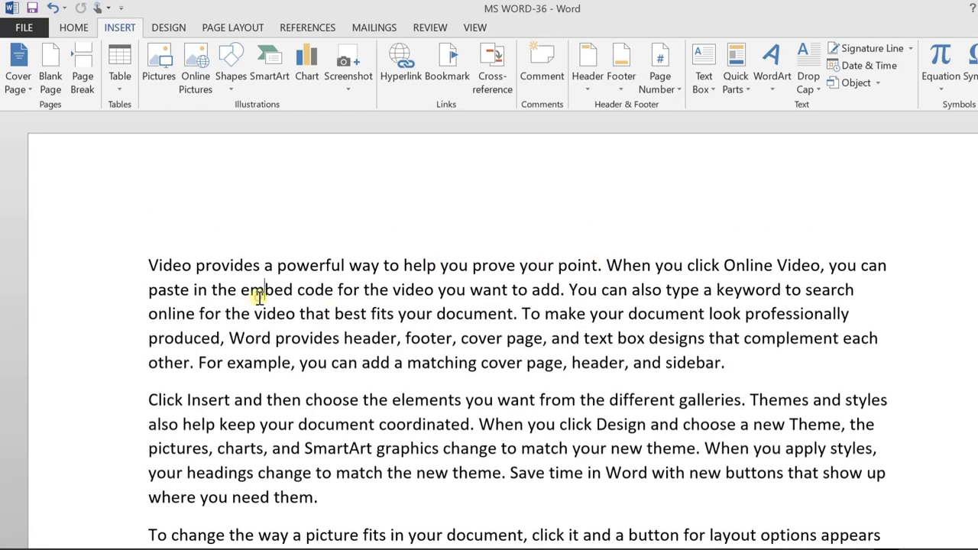
pyautogui.click(443, 76)
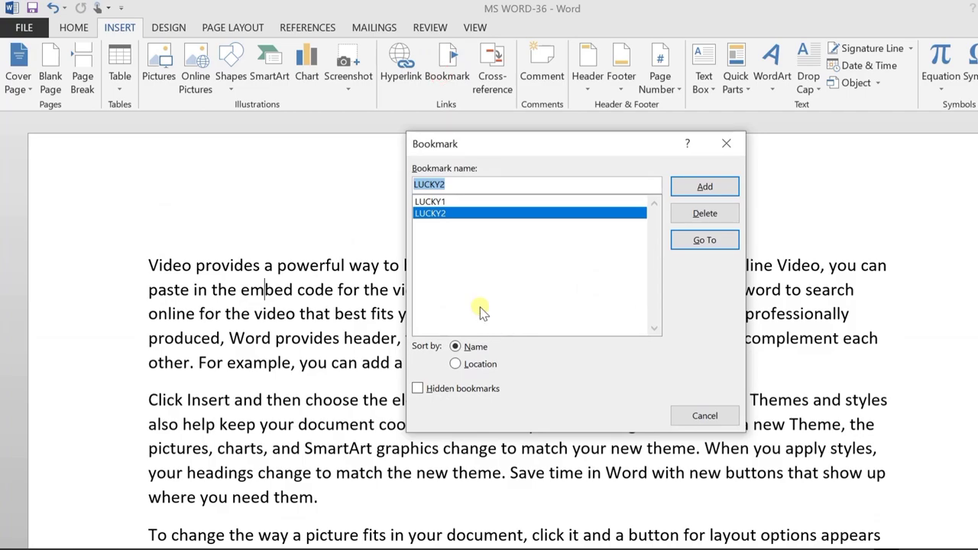
pyautogui.click(455, 201)
pyautogui.click(456, 213)
pyautogui.click(458, 203)
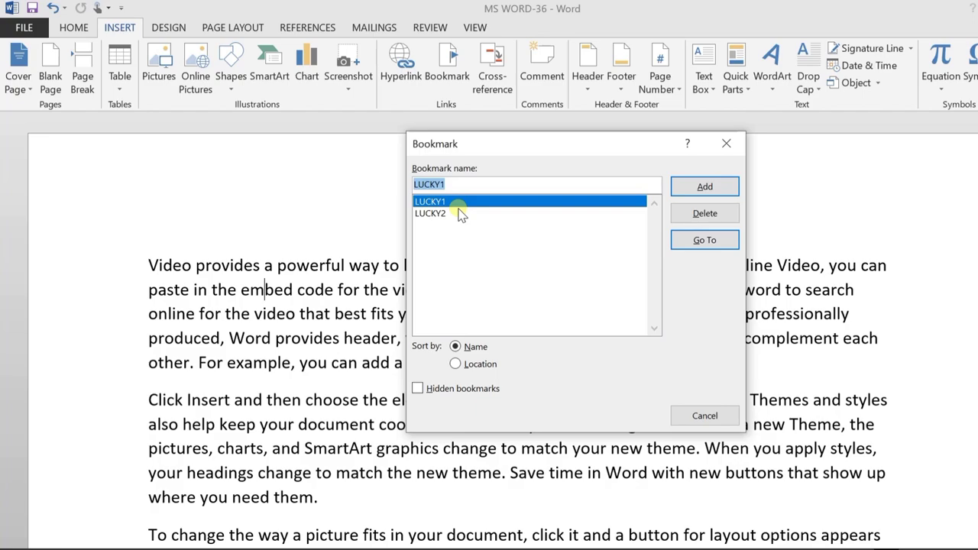
pyautogui.click(458, 214)
pyautogui.click(457, 203)
pyautogui.click(457, 214)
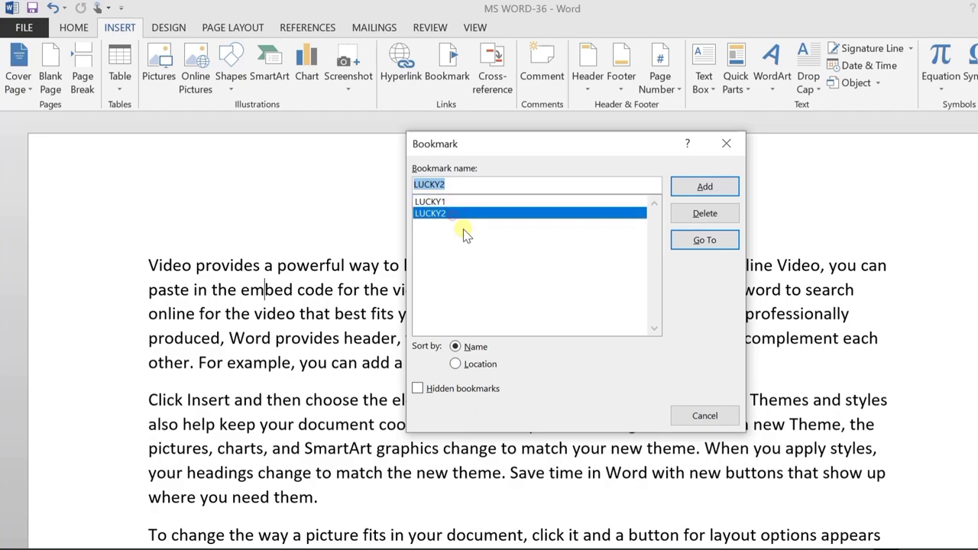
pyautogui.click(428, 215)
pyautogui.click(677, 243)
pyautogui.click(705, 416)
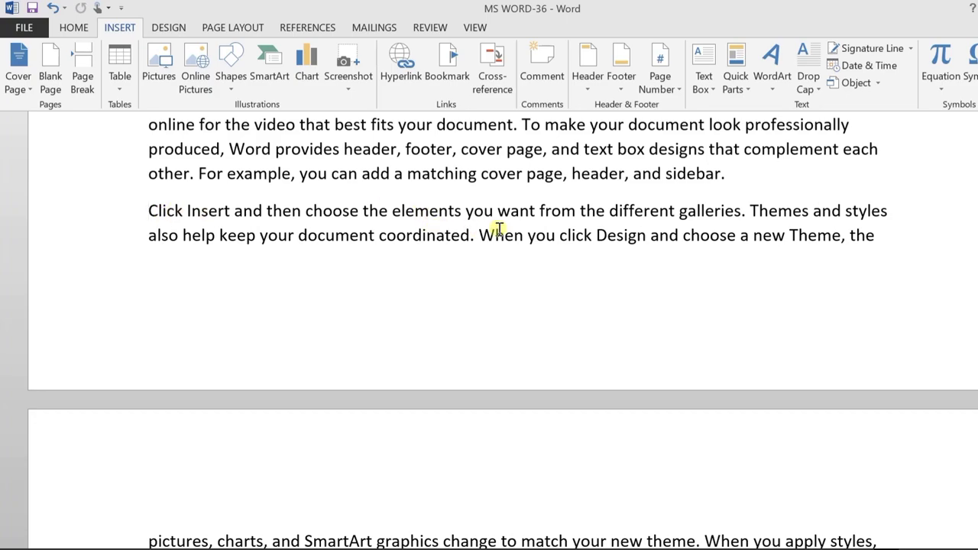
# - Delete the LUCKY2 and LUCKY1 bookmarks, leaving the list empty
pyautogui.click(454, 69)
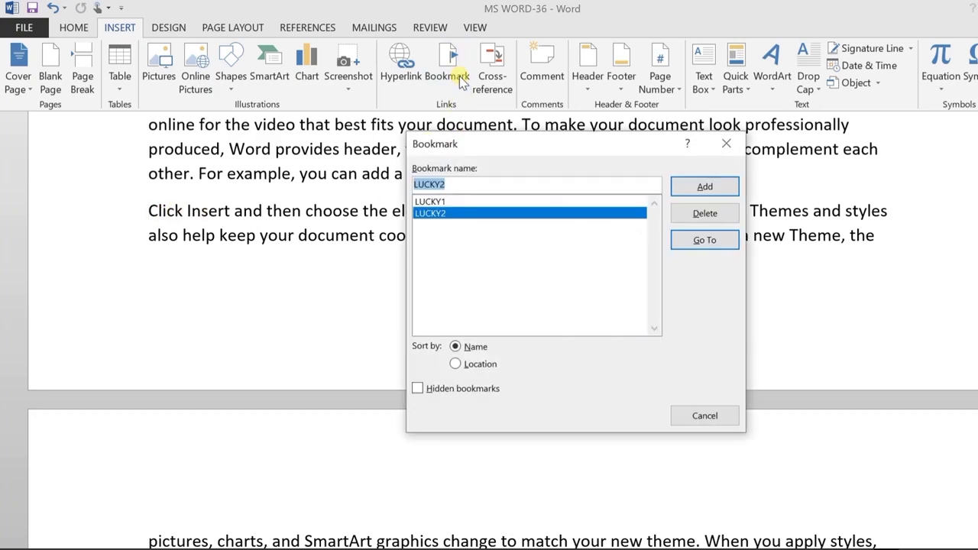
pyautogui.click(704, 213)
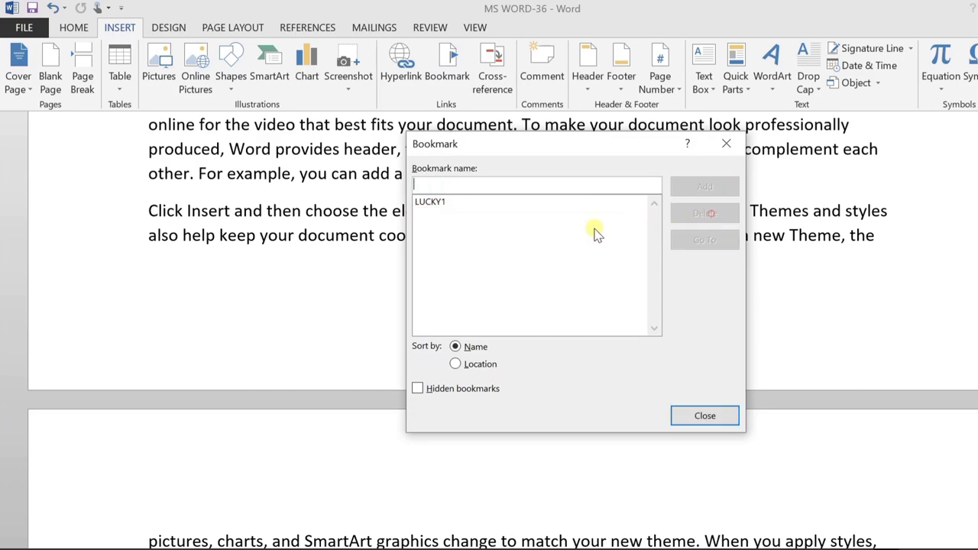
pyautogui.click(445, 203)
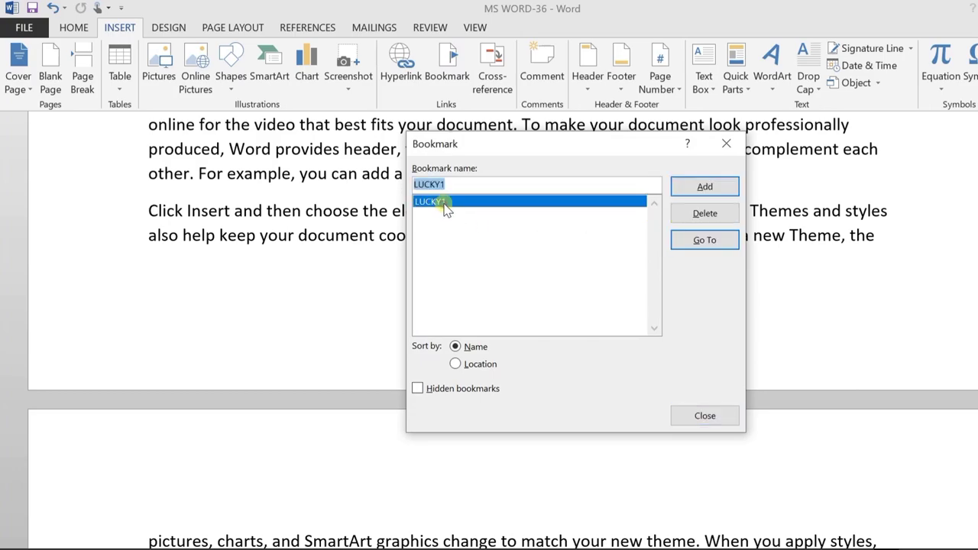
pyautogui.click(719, 215)
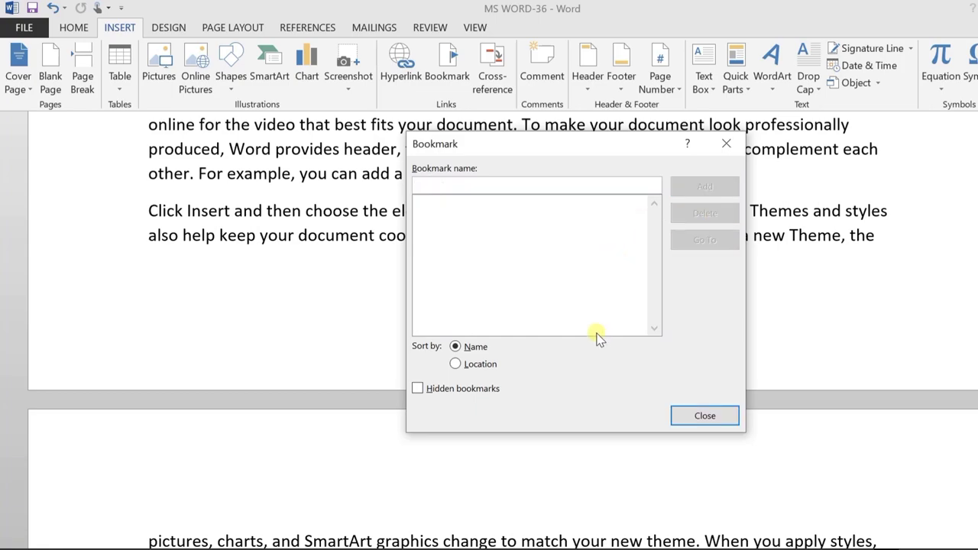
# - Close the Bookmark dialog and bring the Mobile Repairing heading into view
pyautogui.click(697, 417)
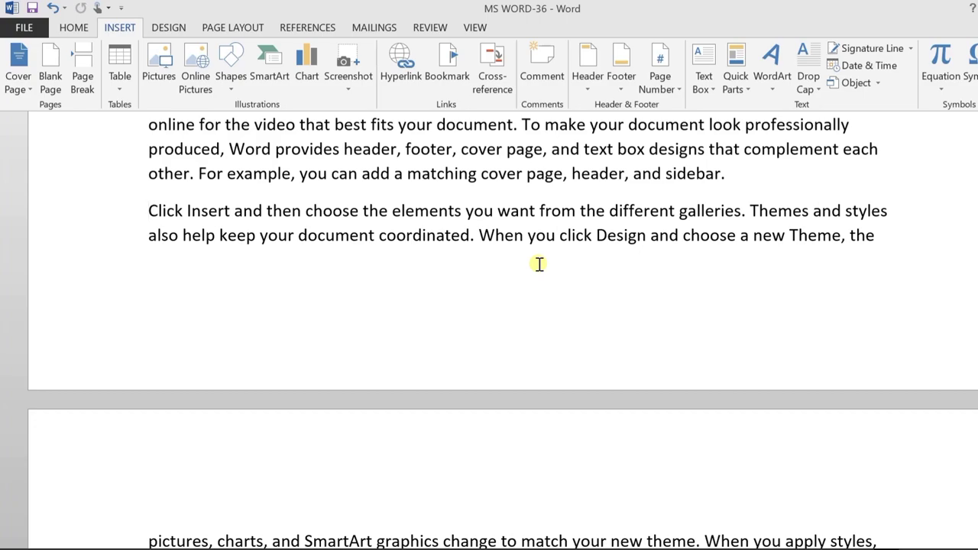
pyautogui.scroll(-5, 539, 263)
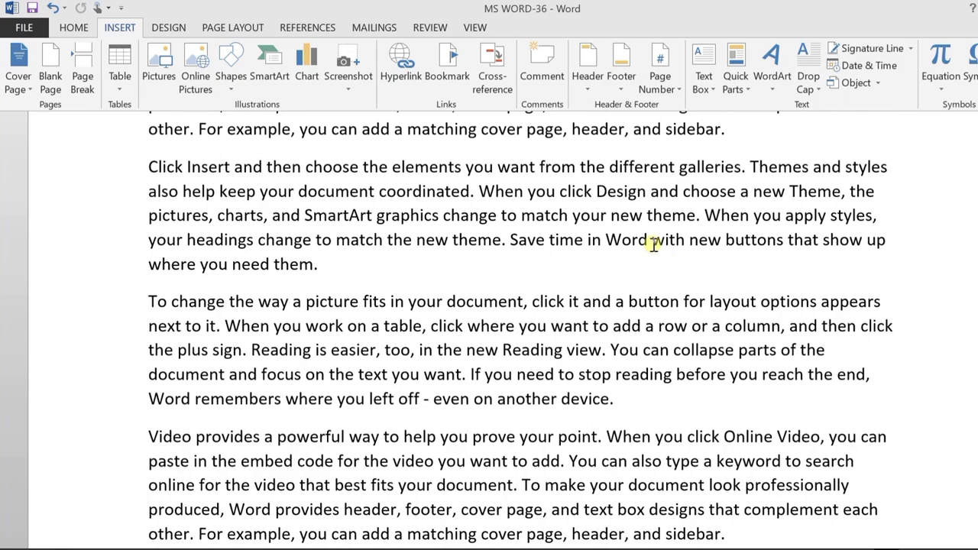
pyautogui.scroll(-5, 654, 245)
pyautogui.scroll(-3, 657, 252)
pyautogui.scroll(5, 665, 260)
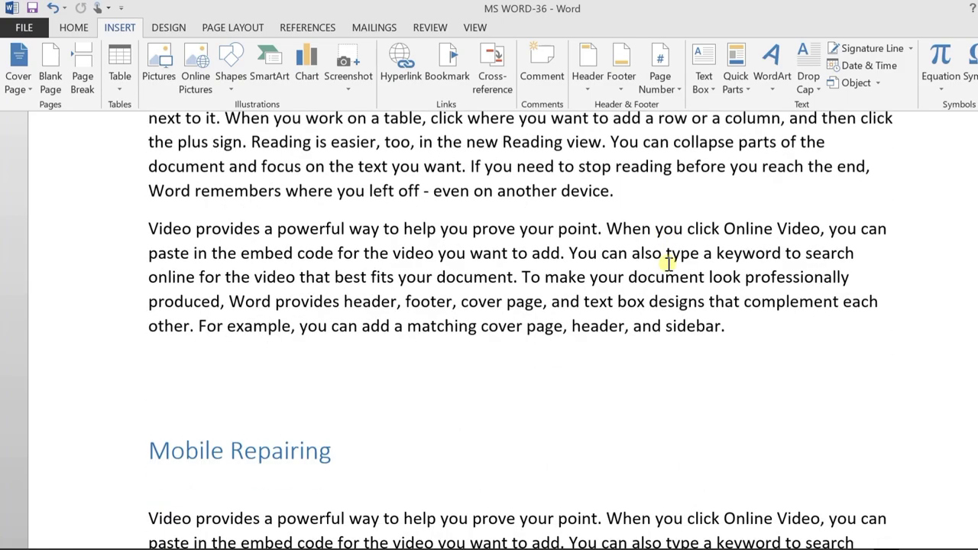
pyautogui.scroll(-3, 668, 263)
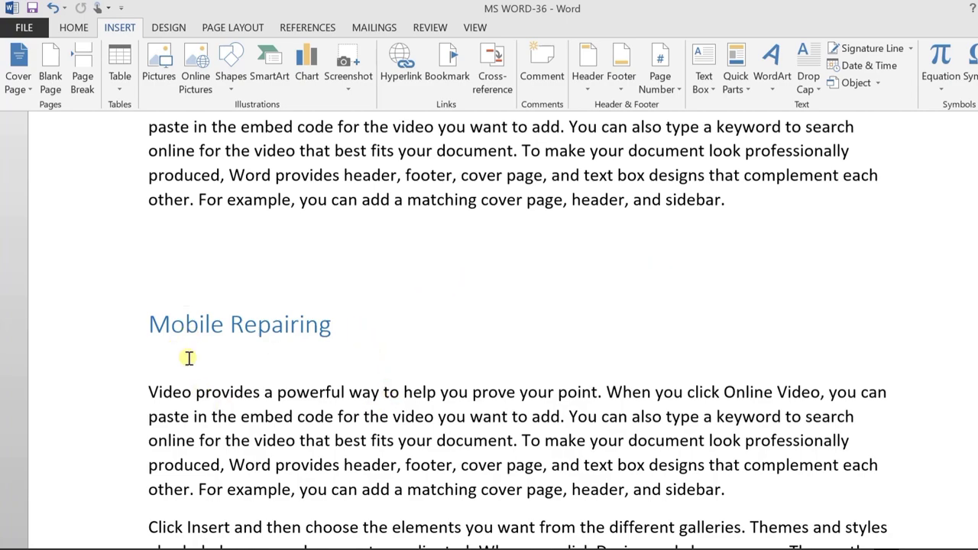
# - Bookmark the start of the Mobile Repairing heading as MOBILREPAIRING
pyautogui.click(150, 324)
pyautogui.click(440, 65)
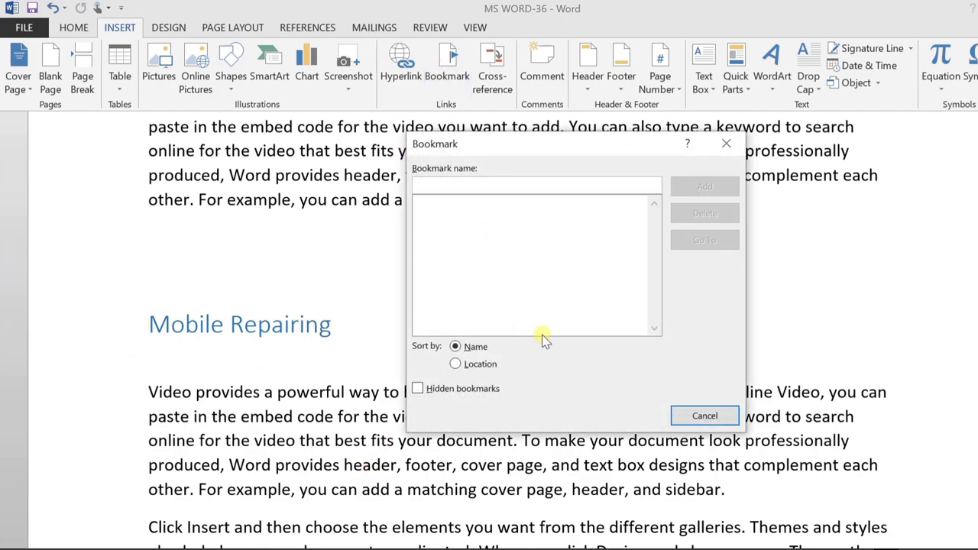
pyautogui.write('M')
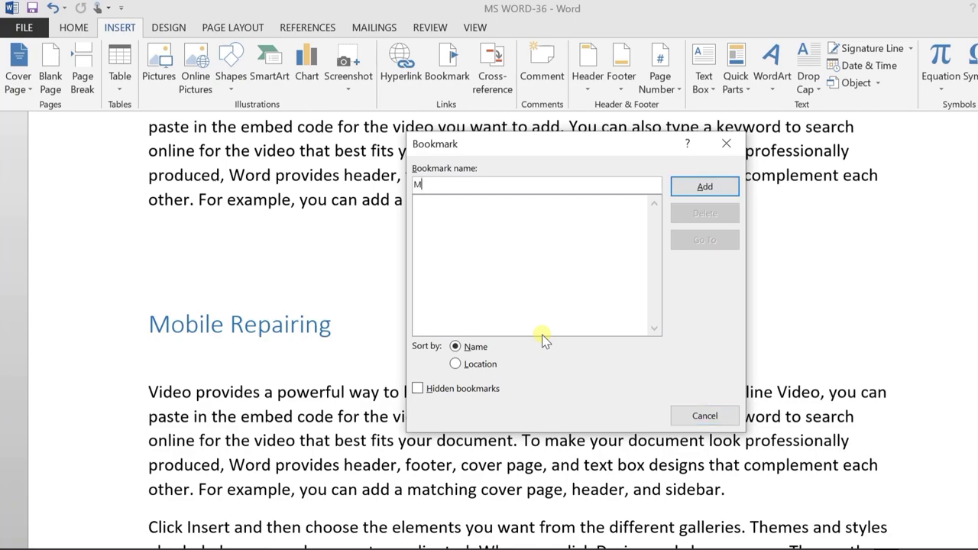
pyautogui.write('OBILE REPA')
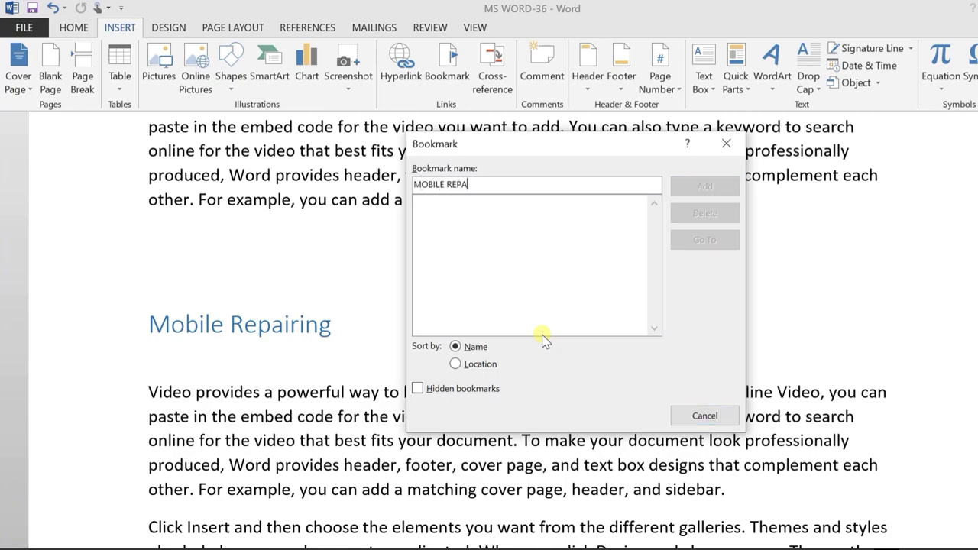
pyautogui.write('IRING')
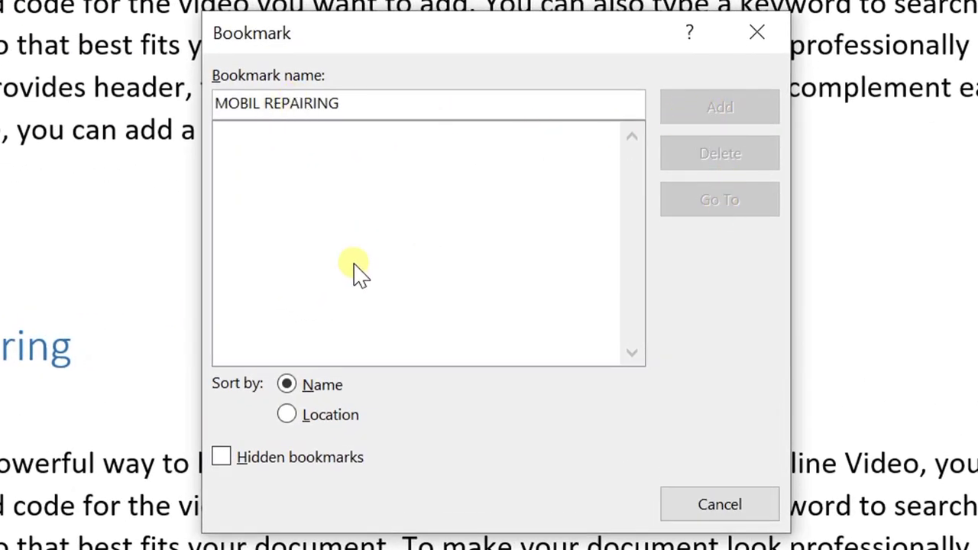
pyautogui.press('BackSpace')
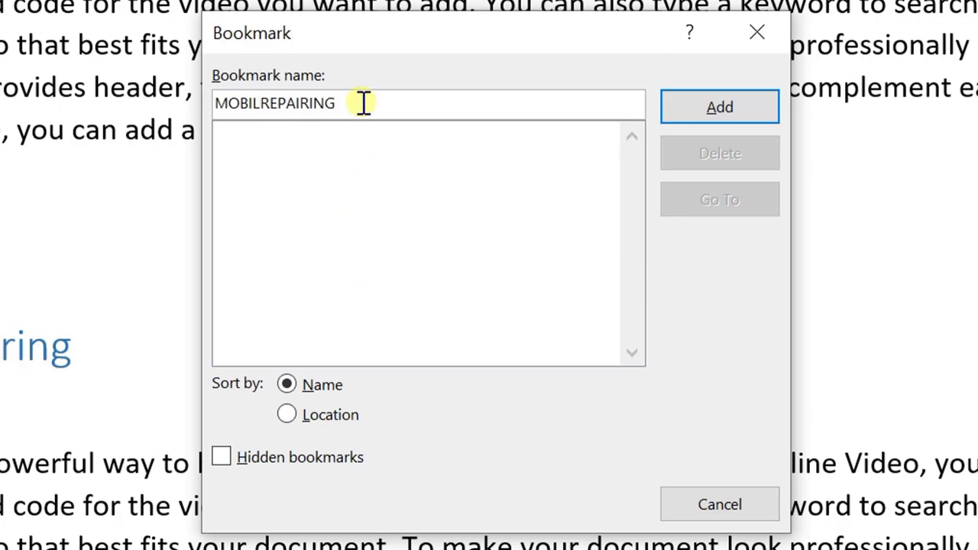
pyautogui.click(364, 102)
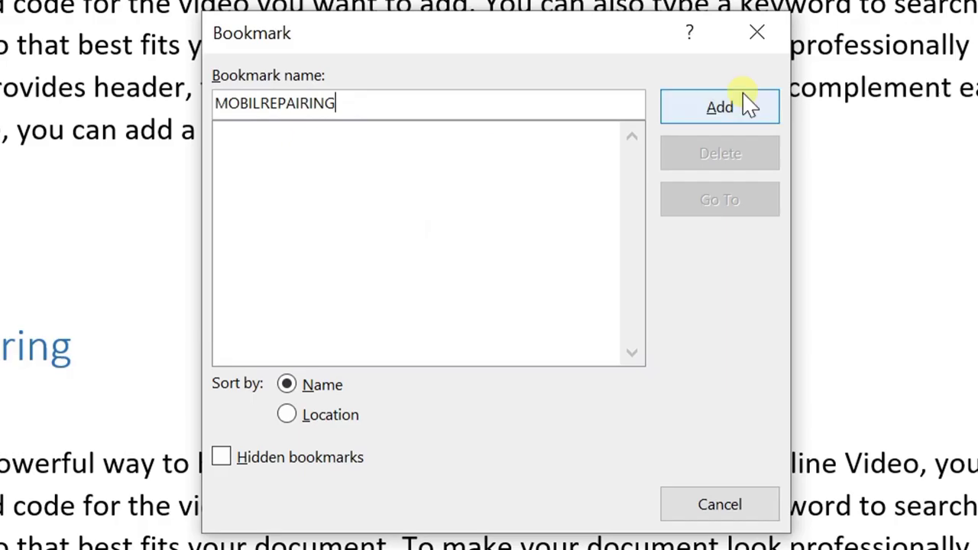
pyautogui.click(719, 108)
# - Add a COMPUTERREPAIRING bookmark at the start of the Computer Repairing heading
pyautogui.scroll(-5, 542, 246)
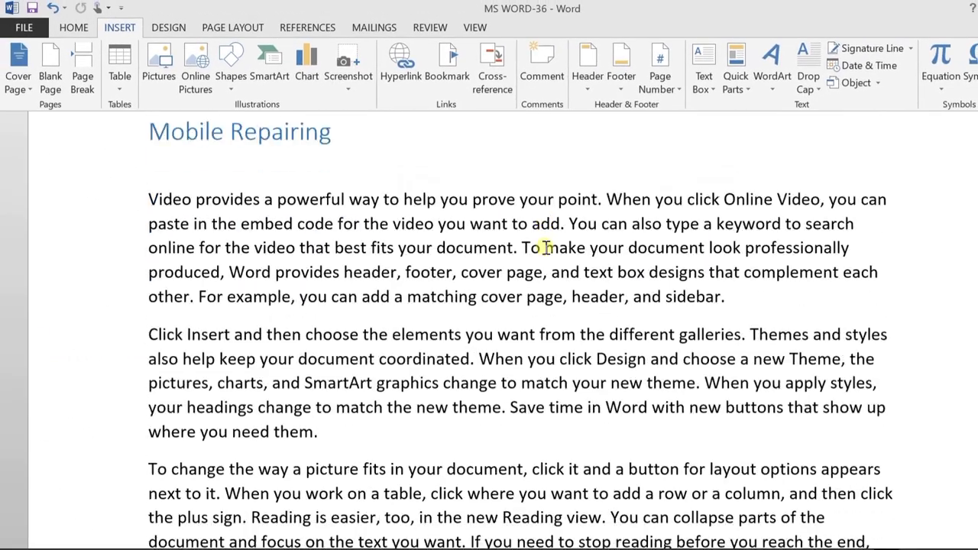
pyautogui.scroll(-7, 544, 246)
pyautogui.scroll(-5, 545, 246)
pyautogui.scroll(-5, 545, 246)
pyautogui.scroll(-5, 545, 246)
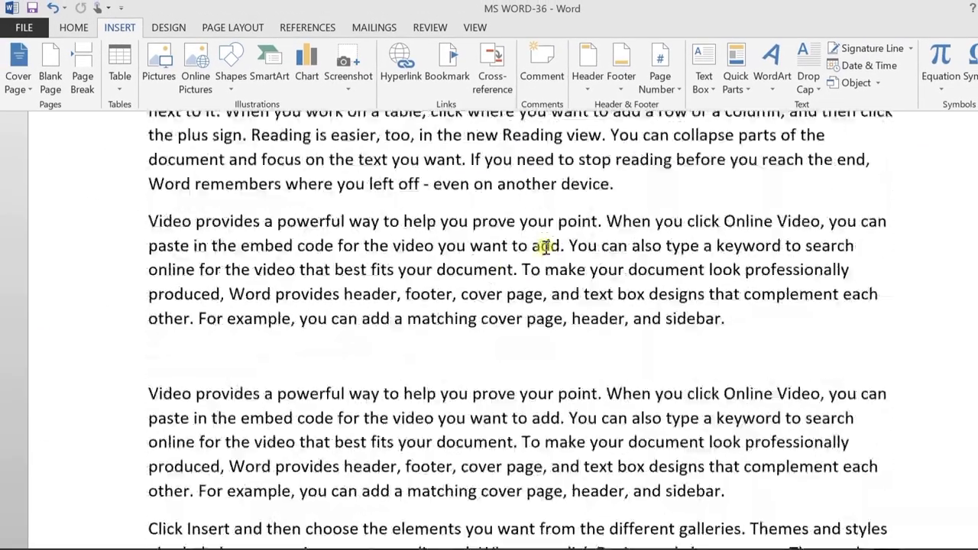
pyautogui.scroll(-3, 545, 246)
pyautogui.scroll(3, 544, 246)
pyautogui.scroll(3, 547, 246)
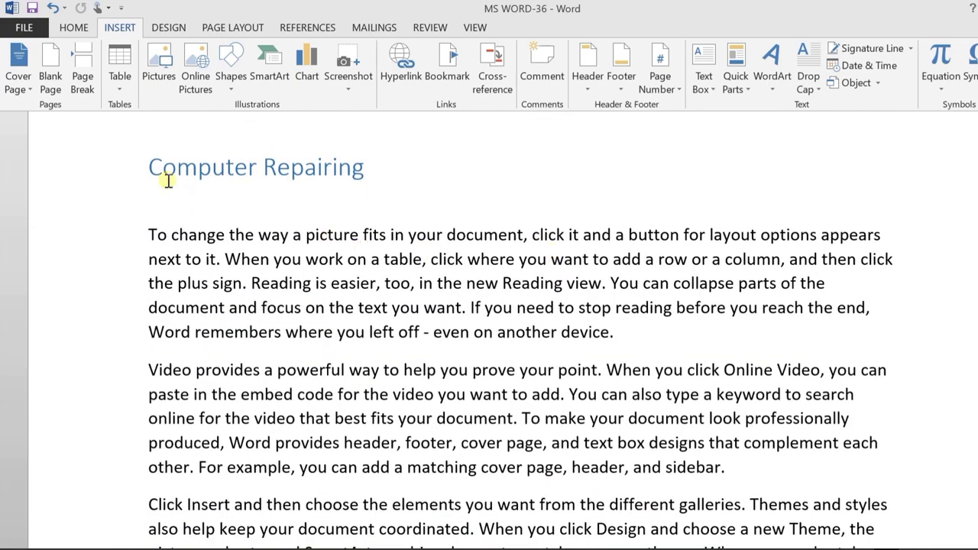
pyautogui.click(148, 168)
pyautogui.click(447, 80)
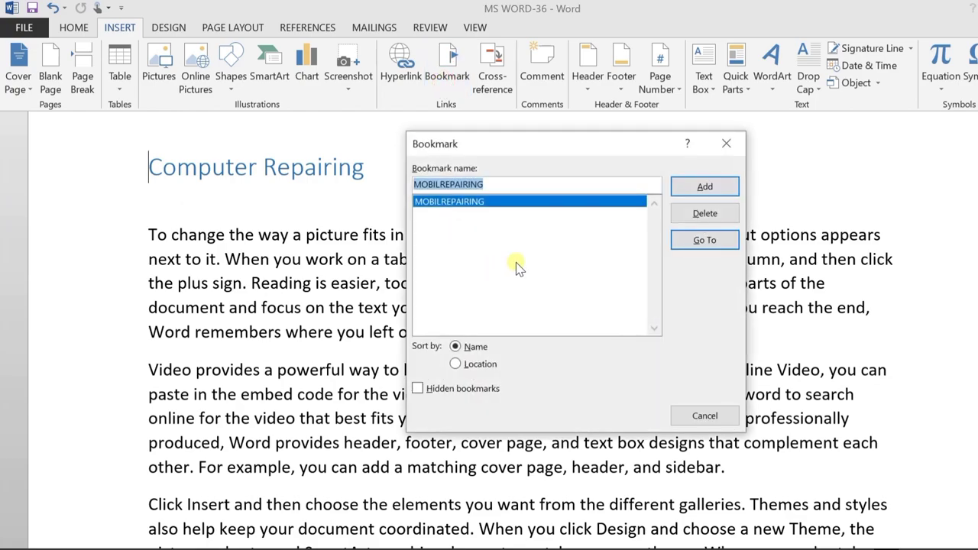
pyautogui.write('COMPUTER')
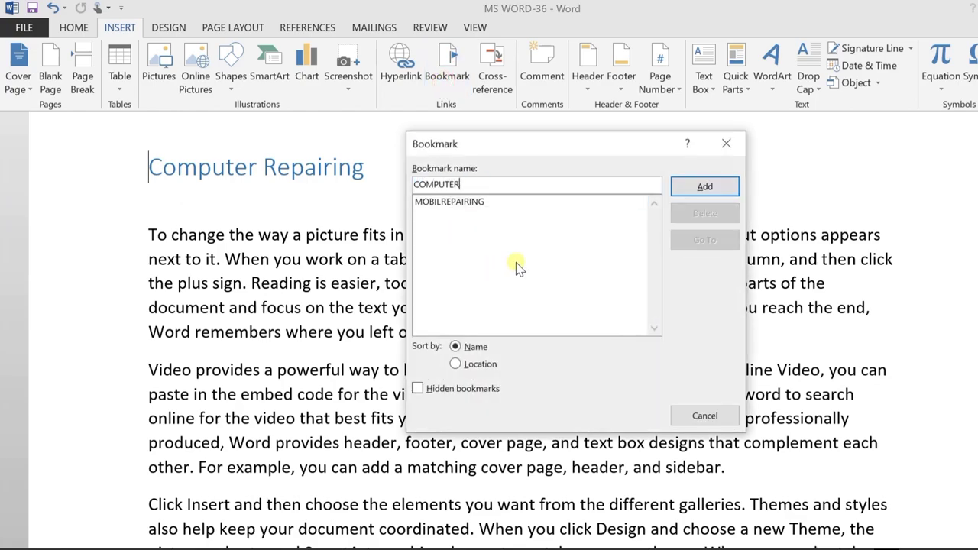
pyautogui.write('REPAIRI')
pyautogui.write('NG')
pyautogui.click(693, 183)
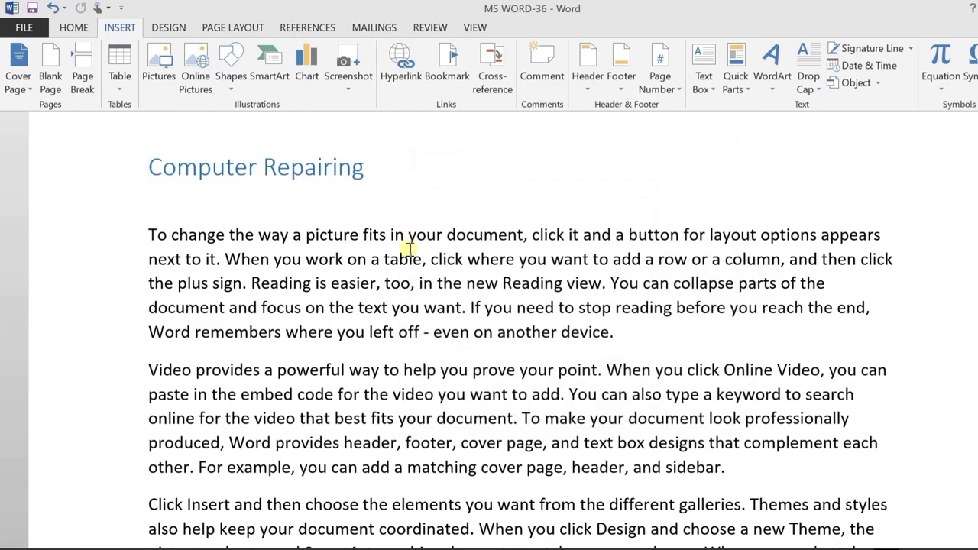
# - Scroll down past both bookmarked headings to a later page of body text
pyautogui.scroll(-3, 409, 253)
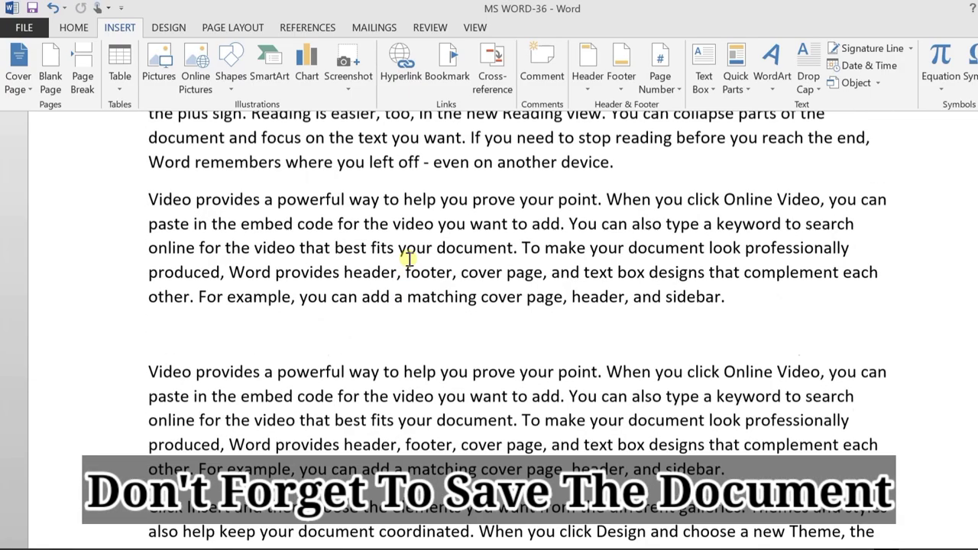
pyautogui.scroll(-5, 408, 261)
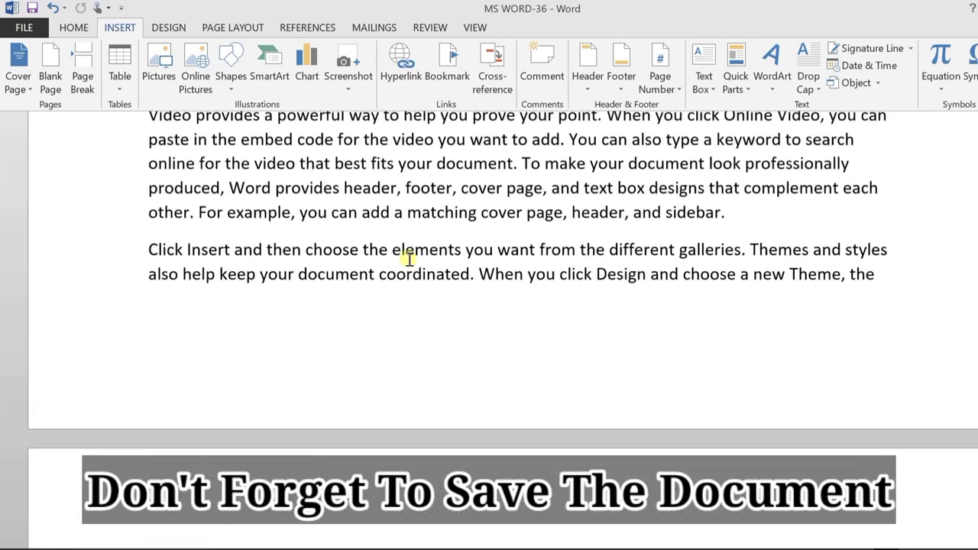
pyautogui.scroll(-3, 409, 262)
pyautogui.scroll(-1, 409, 261)
pyautogui.scroll(-1, 409, 262)
pyautogui.scroll(-5, 409, 261)
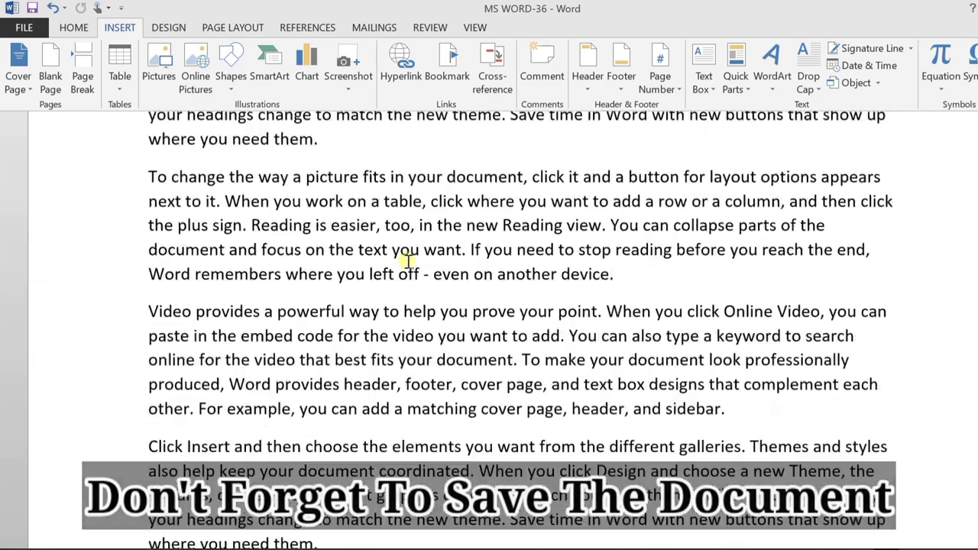
pyautogui.scroll(-2, 409, 262)
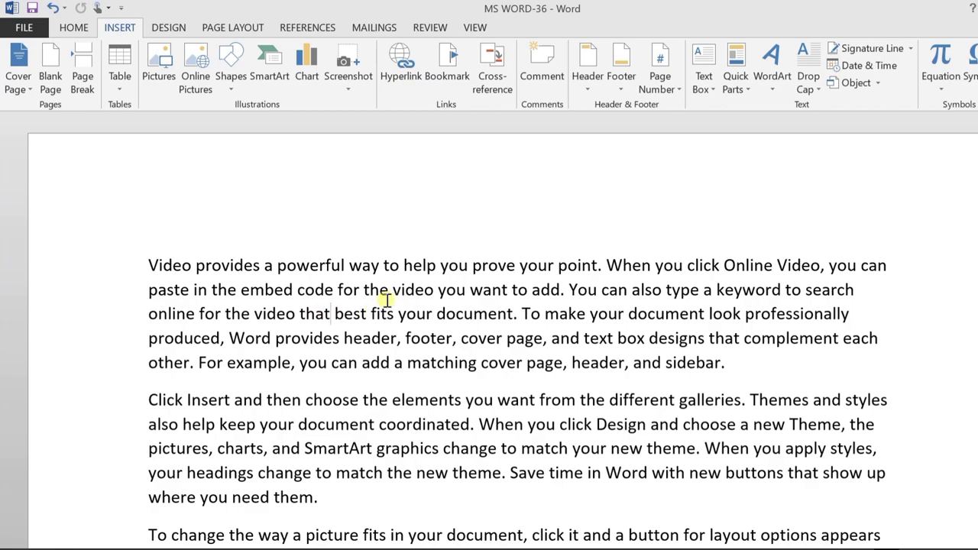
# - Go To the MOBILREPAIRING bookmark, close the dialog, then reopen the Bookmark dialog
pyautogui.click(451, 65)
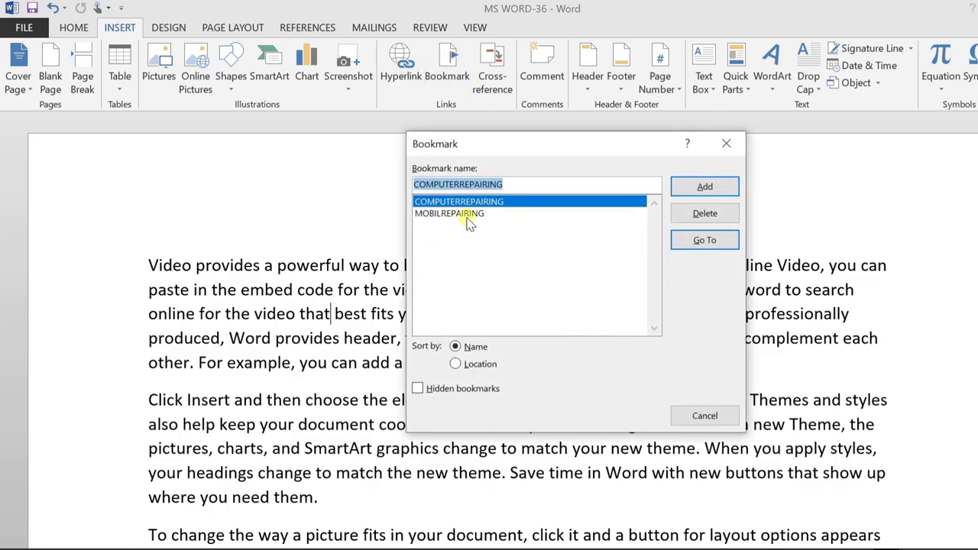
pyautogui.click(469, 215)
pyautogui.click(462, 202)
pyautogui.click(455, 217)
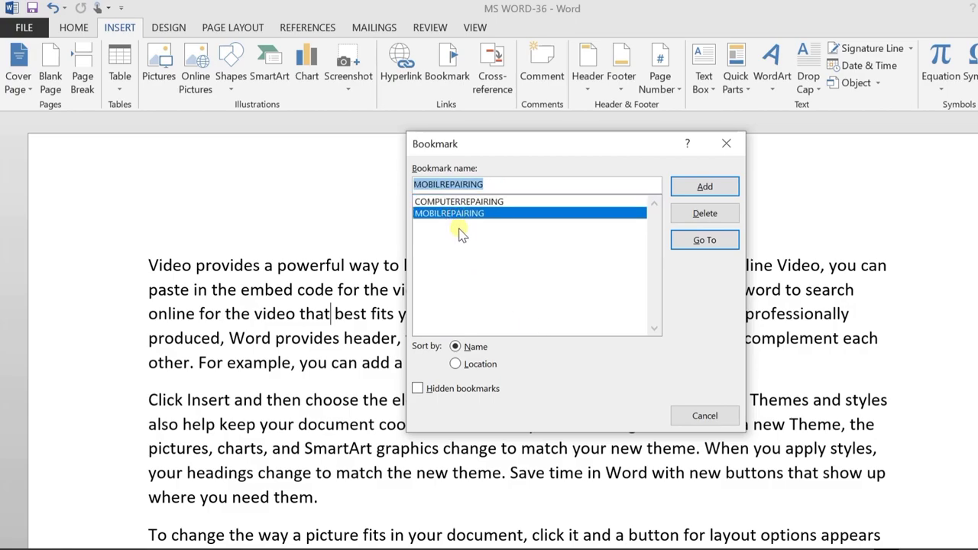
pyautogui.click(703, 244)
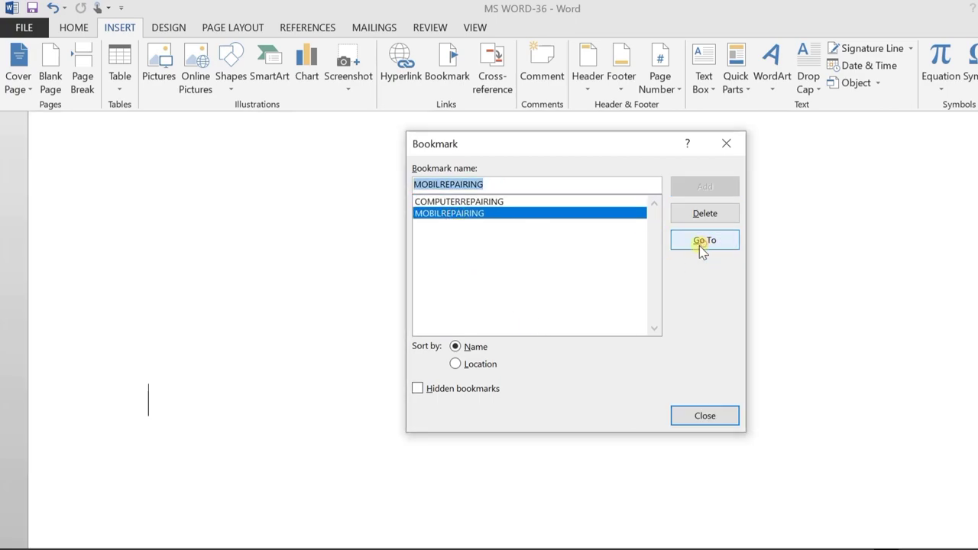
pyautogui.click(705, 413)
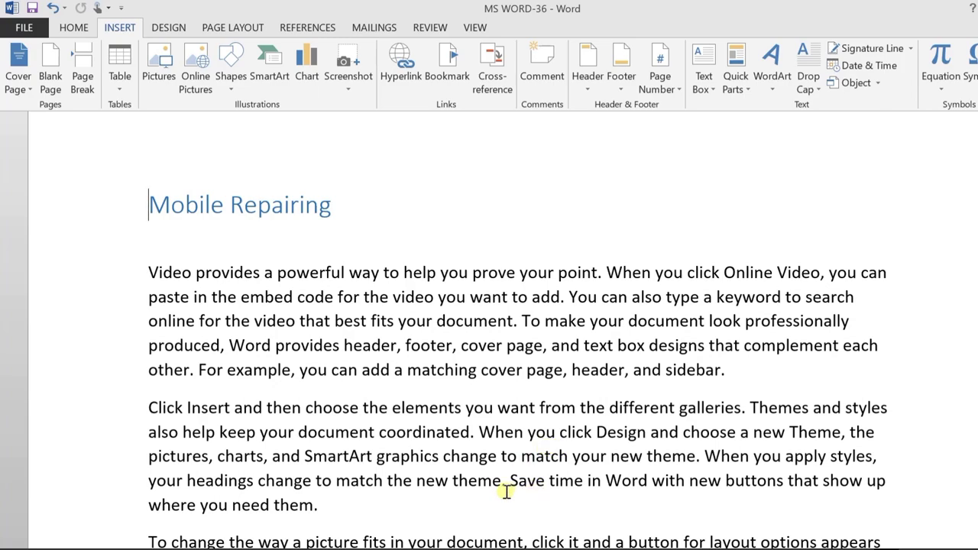
pyautogui.click(449, 65)
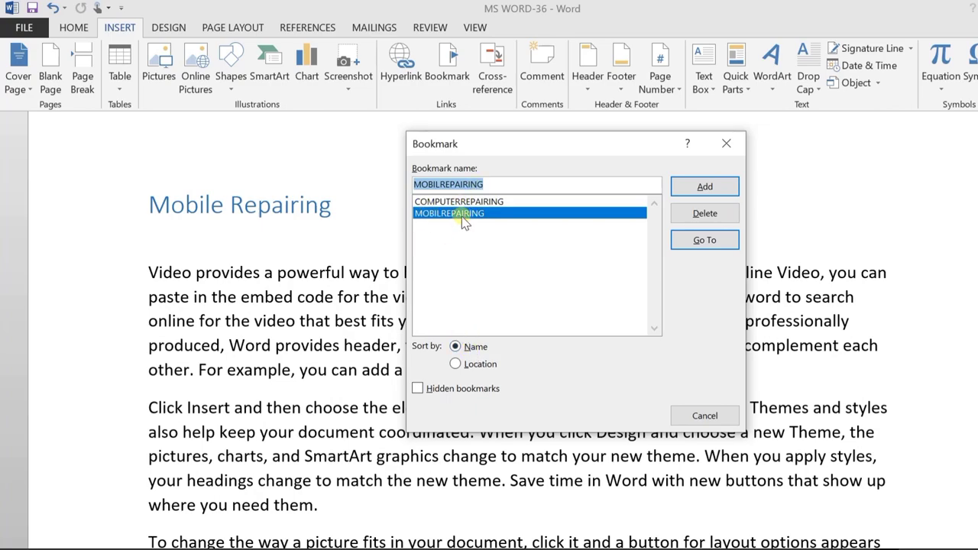
pyautogui.click(456, 365)
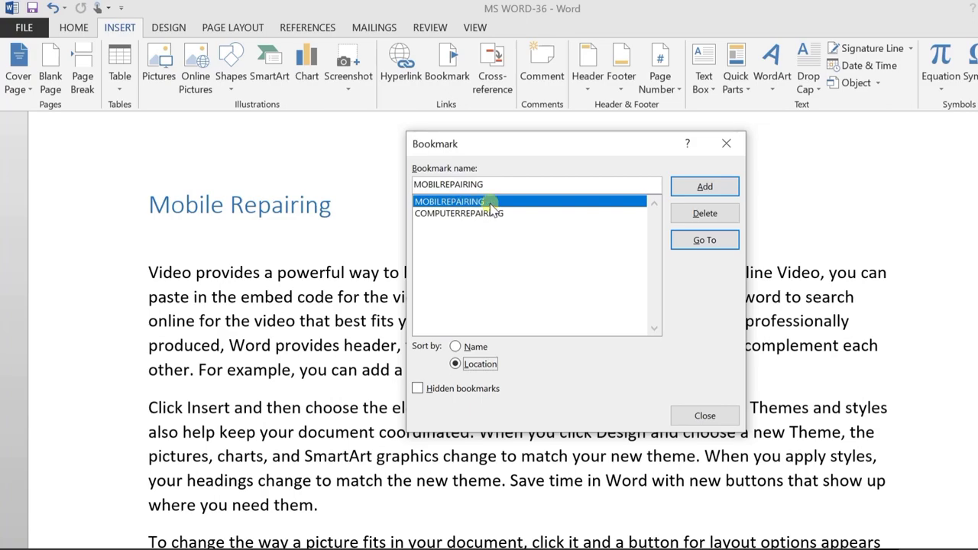
pyautogui.click(468, 214)
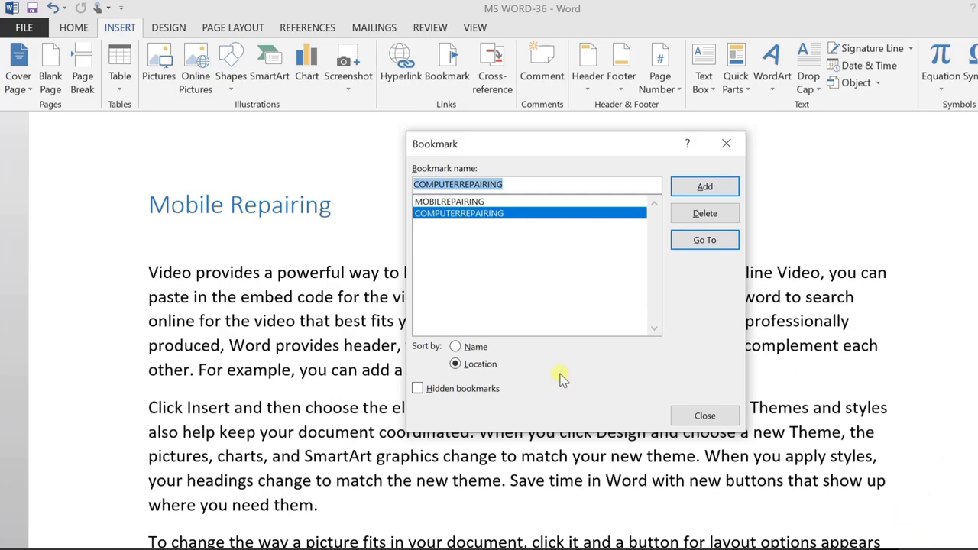
pyautogui.click(474, 347)
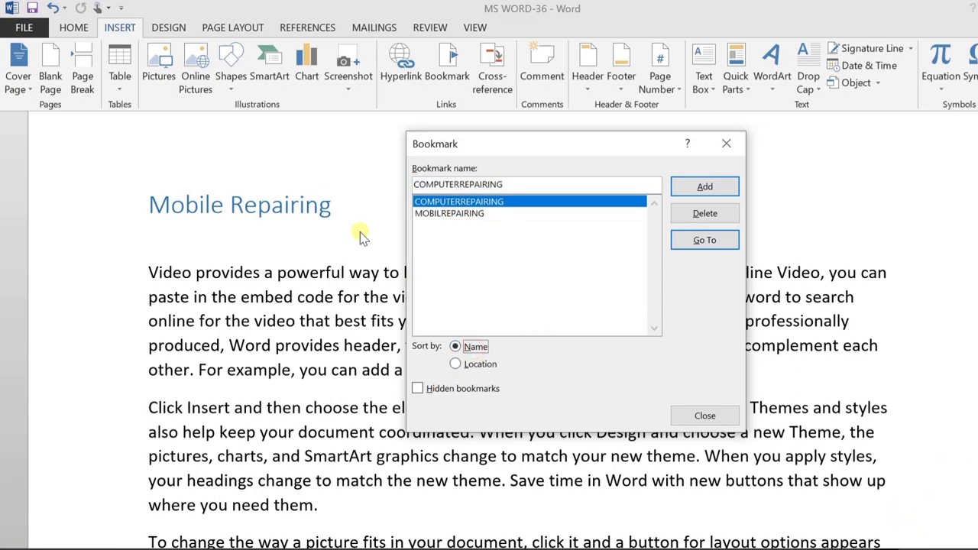
pyautogui.click(422, 214)
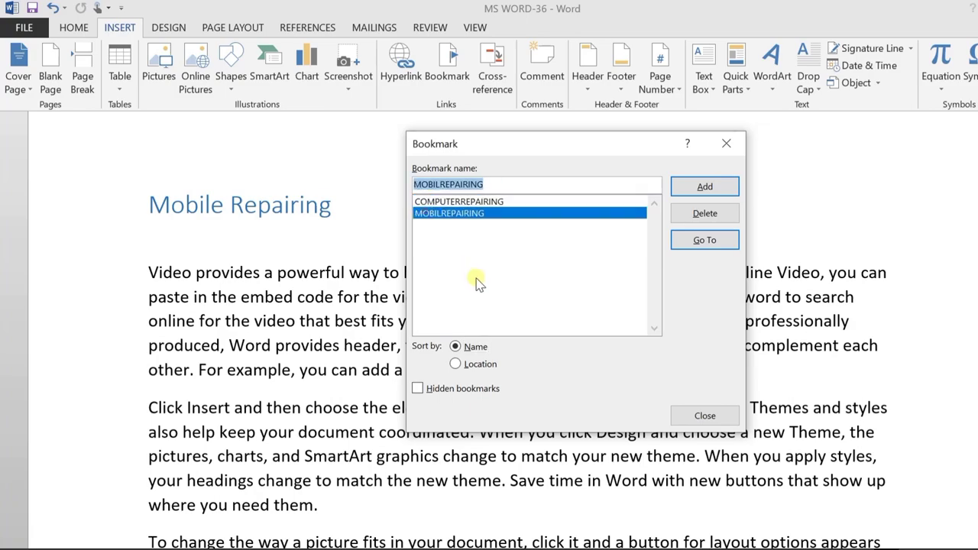